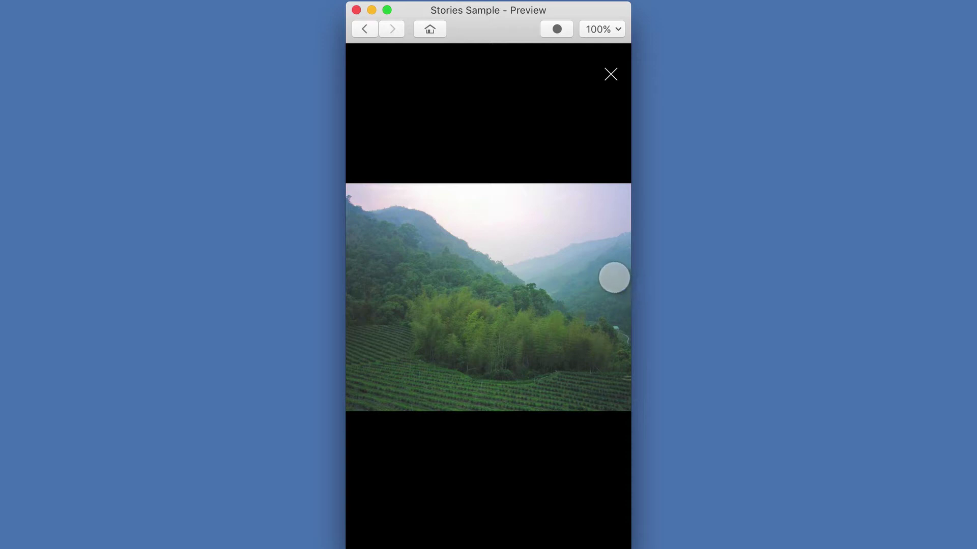
Swipe left and right through the valley, temple and mountain photos in Preview.
{"action": "left_click_drag", "start_coordinate": [610, 274], "coordinate": [410, 252]}
{"action": "left_click_drag", "start_coordinate": [585, 265], "coordinate": [504, 265]}
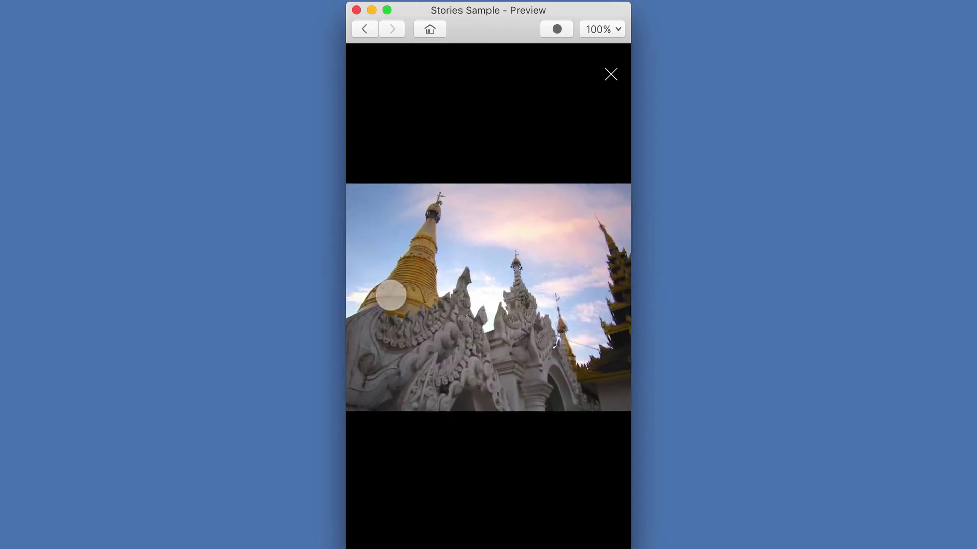
{"action": "left_click_drag", "start_coordinate": [373, 295], "coordinate": [698, 288]}
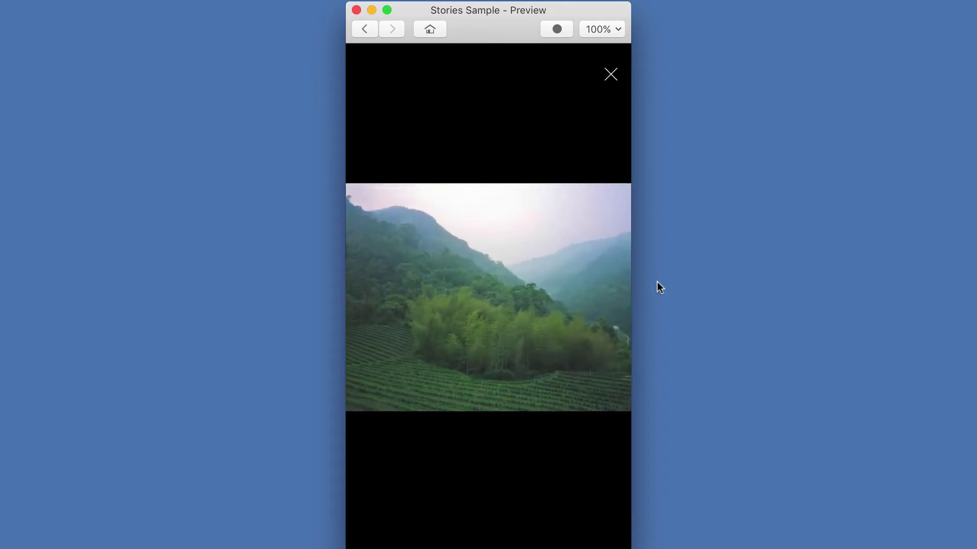
{"action": "left_click_drag", "start_coordinate": [593, 289], "coordinate": [473, 283]}
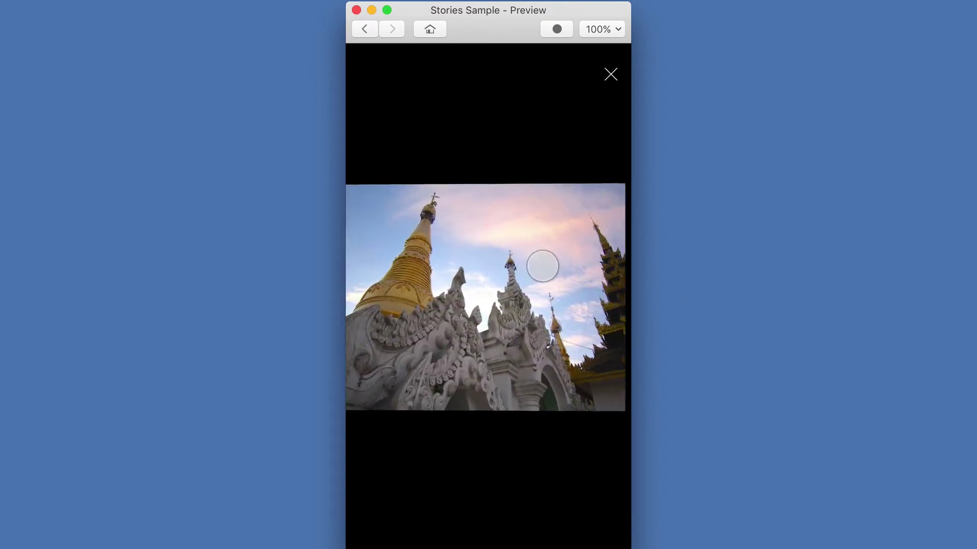
{"action": "left_click_drag", "start_coordinate": [540, 264], "coordinate": [772, 282]}
Swipe back to the valley photo, close the Preview viewer and return to the document.
{"action": "left_click_drag", "start_coordinate": [592, 283], "coordinate": [249, 255]}
{"action": "left_click", "coordinate": [609, 75]}
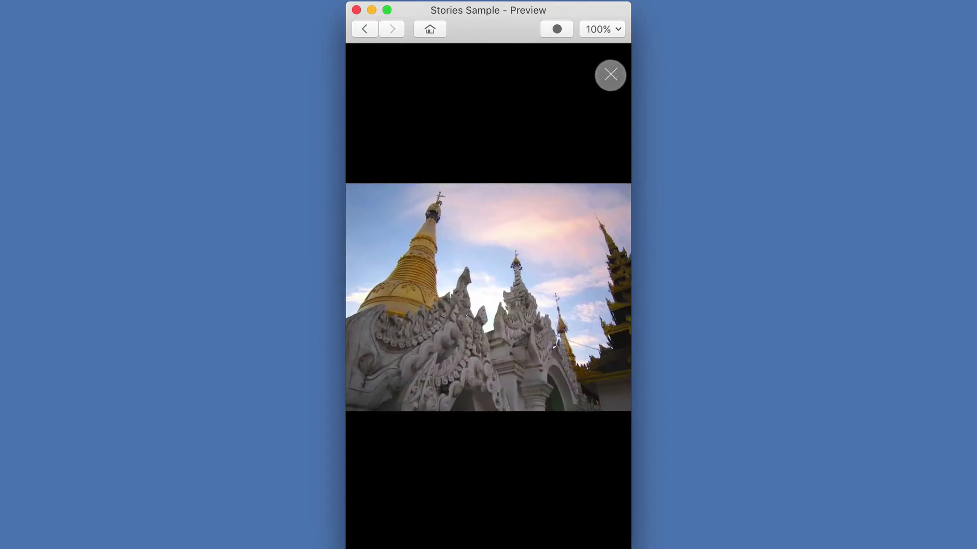
{"action": "left_click_drag", "start_coordinate": [530, 162], "coordinate": [490, 290]}
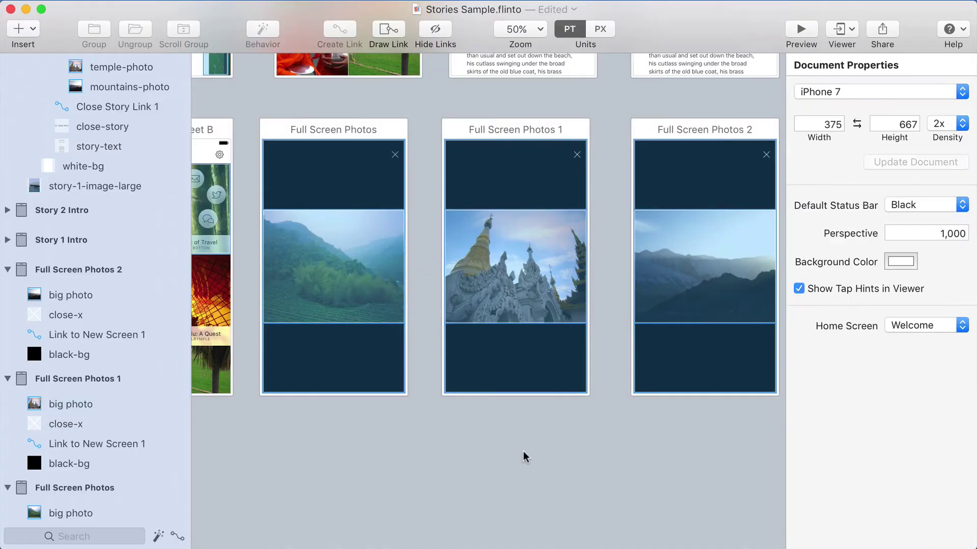
Inspect each big photo's swipe links, then list the first photo's Left Swipe transitions.
{"action": "left_click", "coordinate": [355, 250]}
{"action": "left_click", "coordinate": [487, 253]}
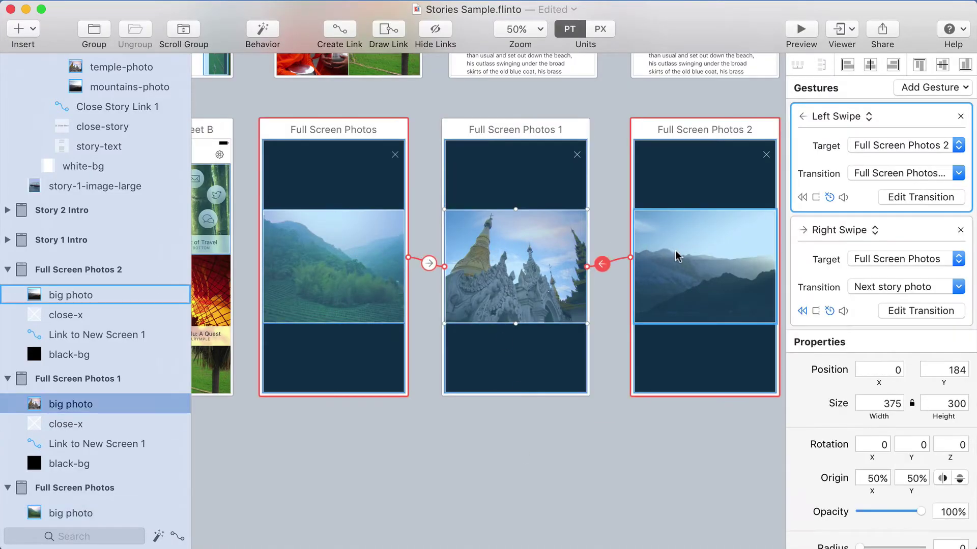
{"action": "left_click", "coordinate": [681, 258]}
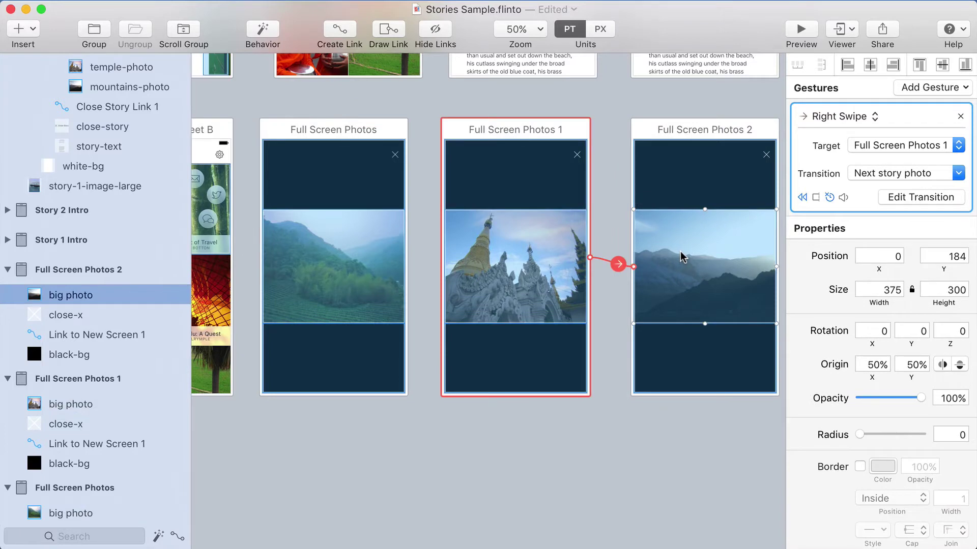
{"action": "left_click", "coordinate": [343, 258]}
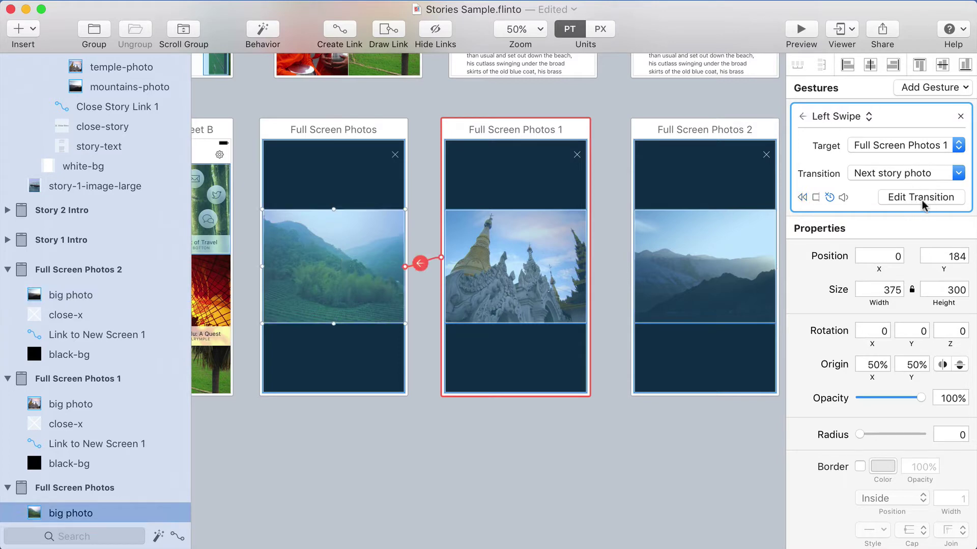
{"action": "left_click", "coordinate": [912, 172]}
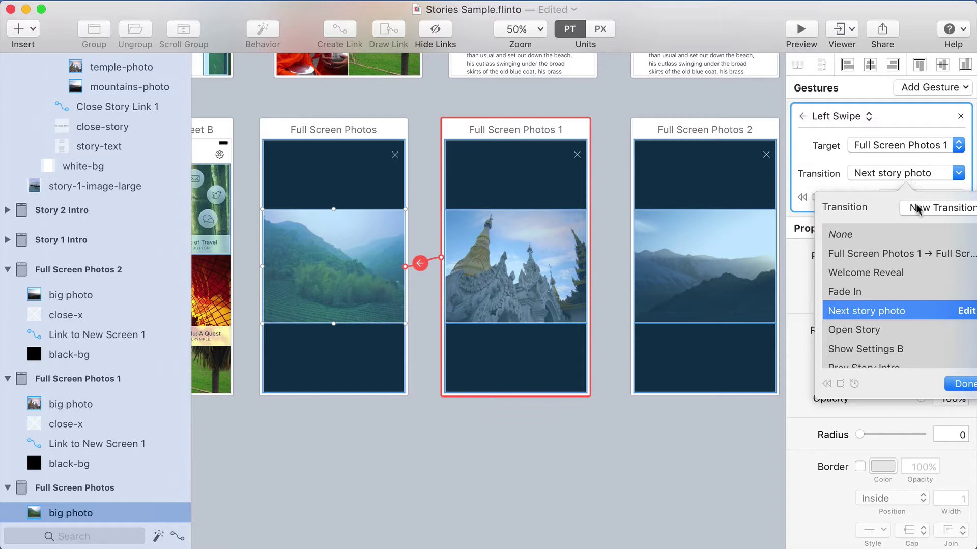
Create a new transition and drag the End screen over the Start screen to 127, -26.
{"action": "left_click", "coordinate": [923, 206]}
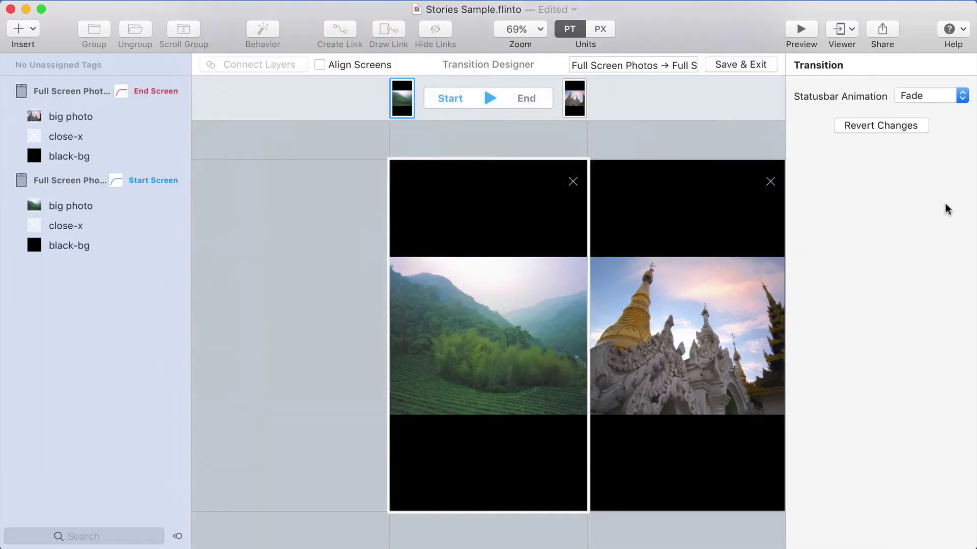
{"action": "left_click_drag", "start_coordinate": [701, 192], "coordinate": [621, 179]}
{"action": "left_click_drag", "start_coordinate": [674, 210], "coordinate": [605, 213]}
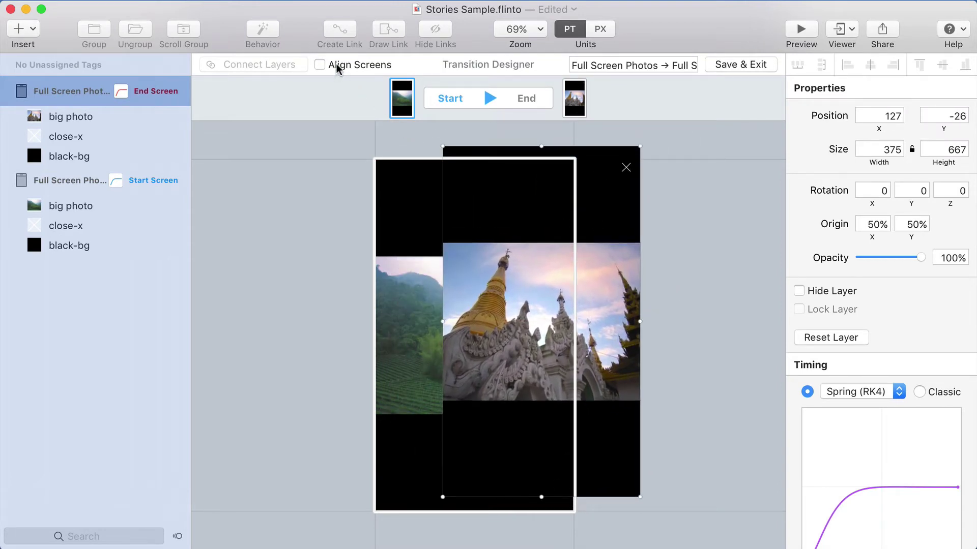
Align the screens and start the End screen's big photo shifted to the right.
{"action": "left_click", "coordinate": [319, 64]}
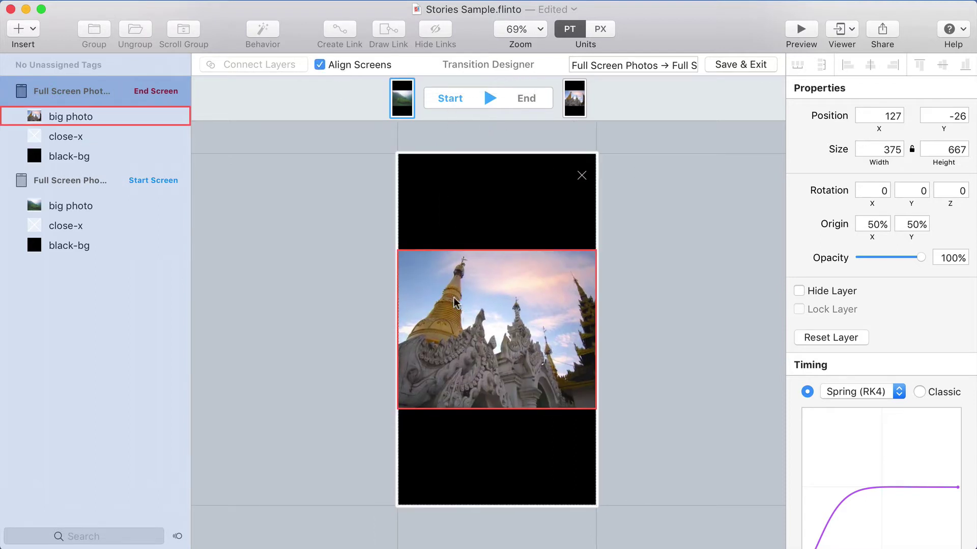
{"action": "left_click", "coordinate": [497, 327]}
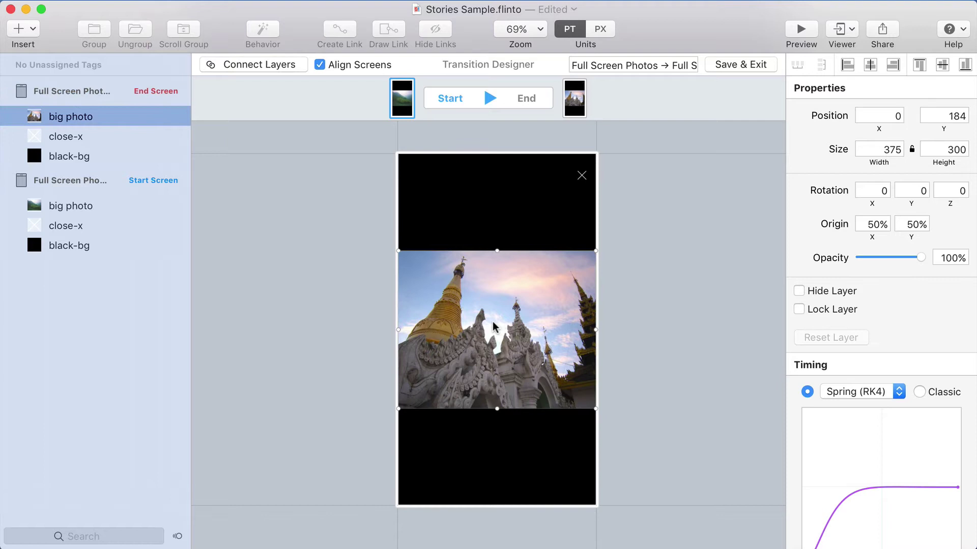
{"action": "left_click", "coordinate": [525, 227]}
{"action": "left_click_drag", "start_coordinate": [456, 308], "coordinate": [556, 273]}
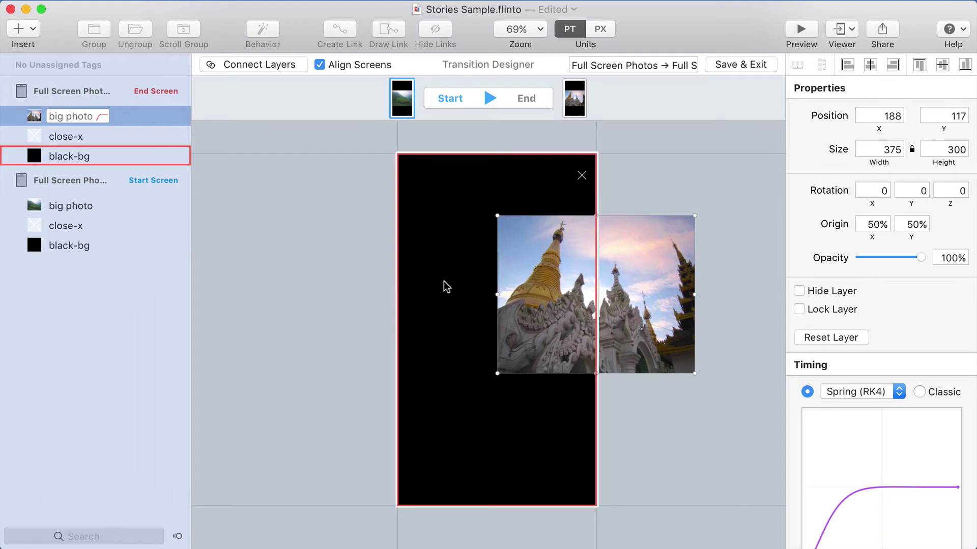
Move black-bg aside and hide the End screen's black-bg and close-x layers.
{"action": "mouse_move", "coordinate": [443, 281]}
{"action": "left_mouse_down"}
{"action": "mouse_move", "coordinate": [377, 259]}
{"action": "mouse_move", "coordinate": [192, 267]}
{"action": "mouse_move", "coordinate": [443, 280]}
{"action": "left_mouse_up"}
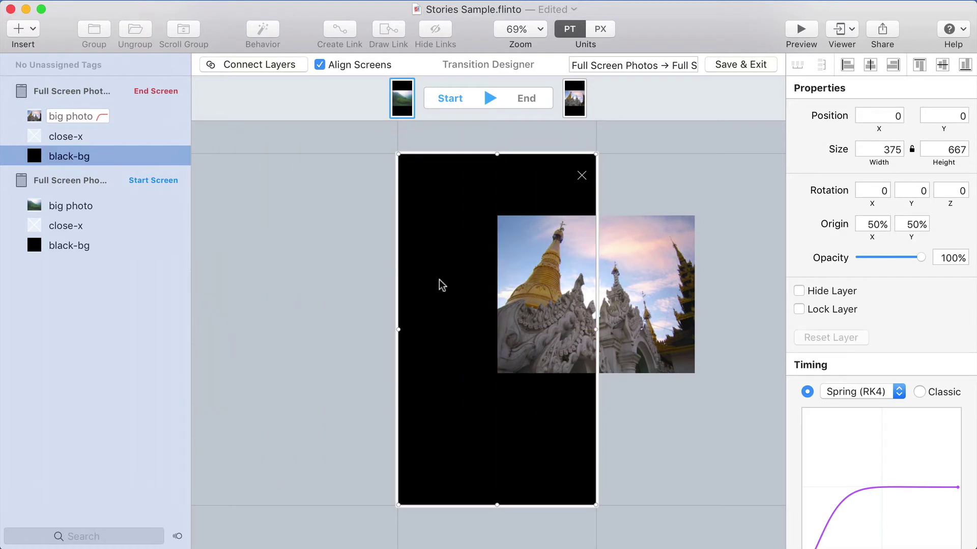
{"action": "left_click", "coordinate": [185, 160]}
{"action": "left_click", "coordinate": [582, 175]}
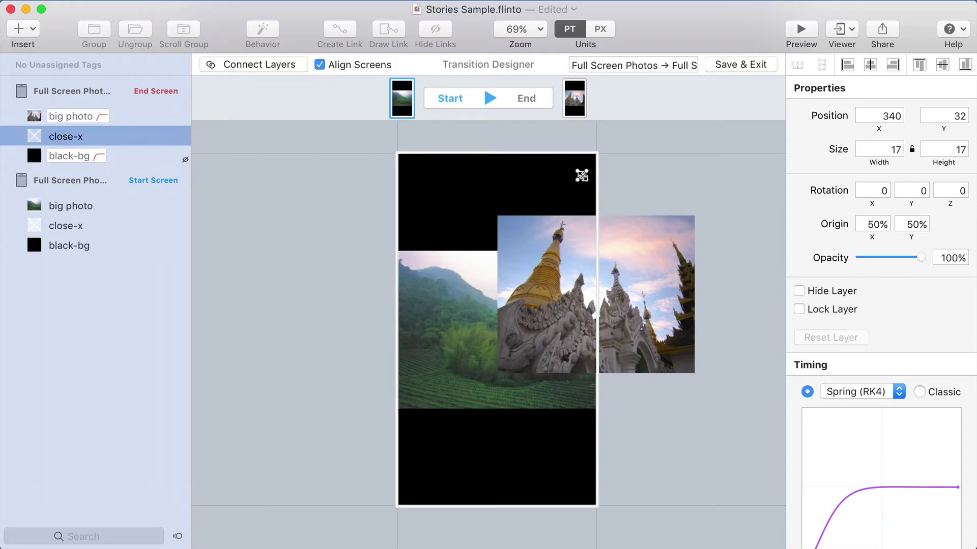
{"action": "left_click", "coordinate": [186, 140]}
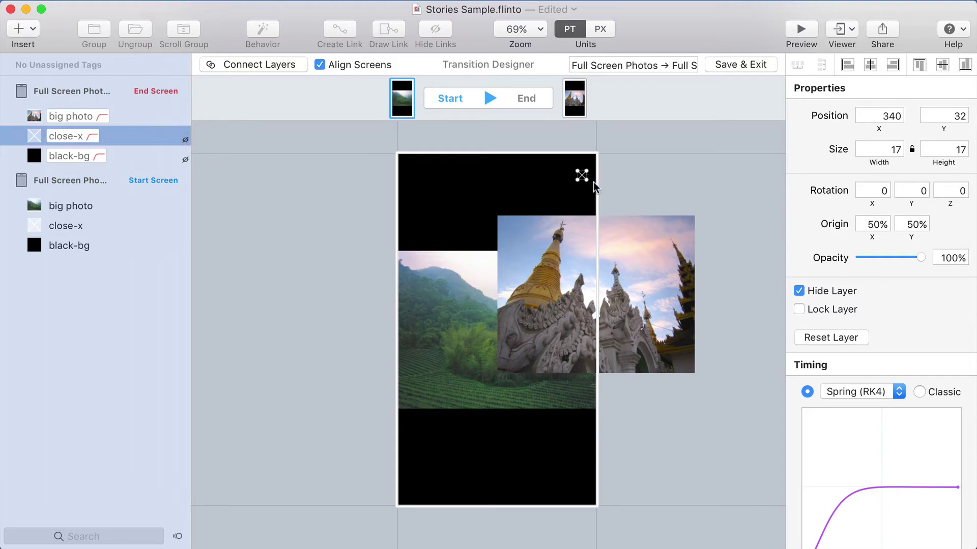
Try sliding and rotating the End big photo, then undo the change.
{"action": "scroll", "coordinate": [585, 175], "scroll_direction": "up", "scroll_amount": 2}
{"action": "left_click_drag", "start_coordinate": [586, 278], "coordinate": [508, 348]}
{"action": "left_click_drag", "start_coordinate": [909, 203], "coordinate": [913, 261]}
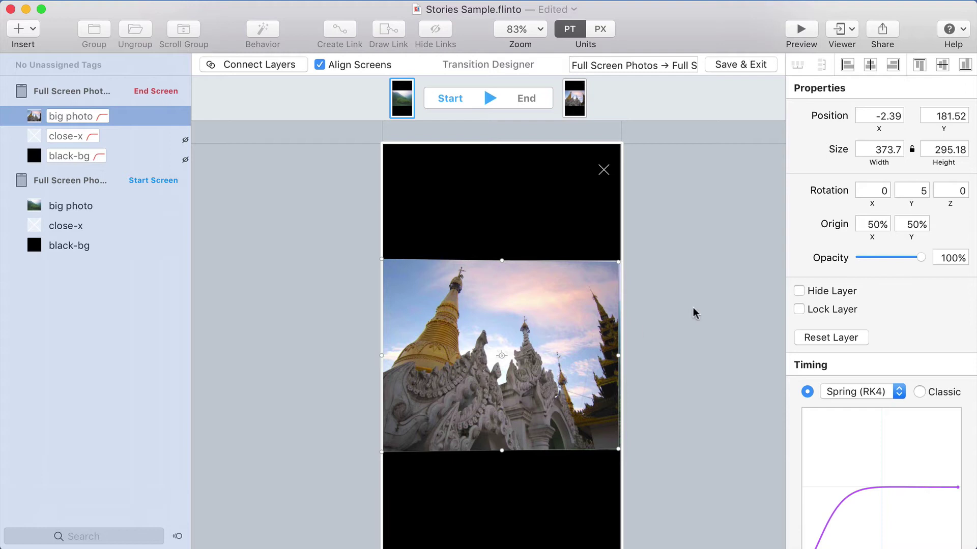
{"action": "key", "text": "super+z"}
Give the End big photo Origin X 0%, Rotation Y 90°, and position x 323.86.
{"action": "left_click", "coordinate": [865, 227]}
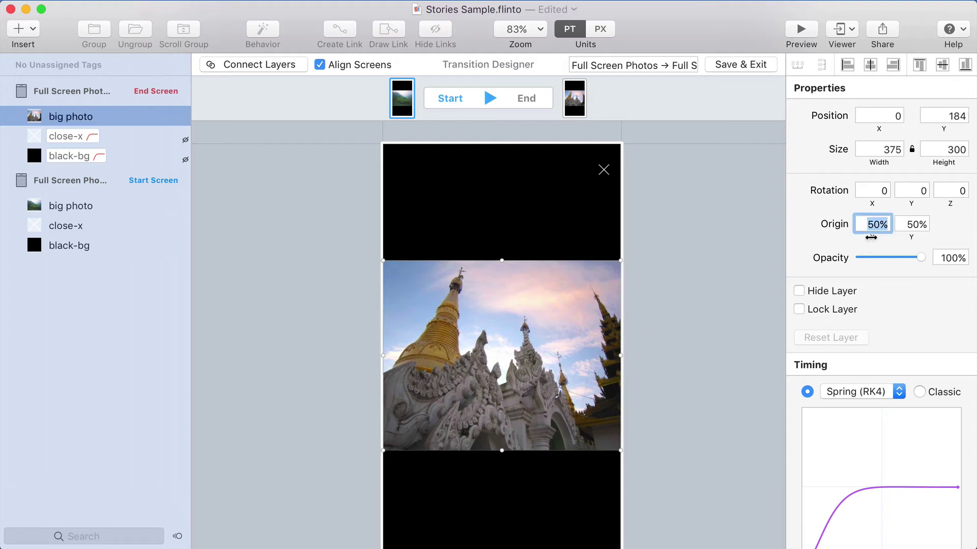
{"action": "mouse_move", "coordinate": [871, 237]}
{"action": "left_mouse_down"}
{"action": "mouse_move", "coordinate": [844, 239]}
{"action": "mouse_move", "coordinate": [877, 239]}
{"action": "left_mouse_up"}
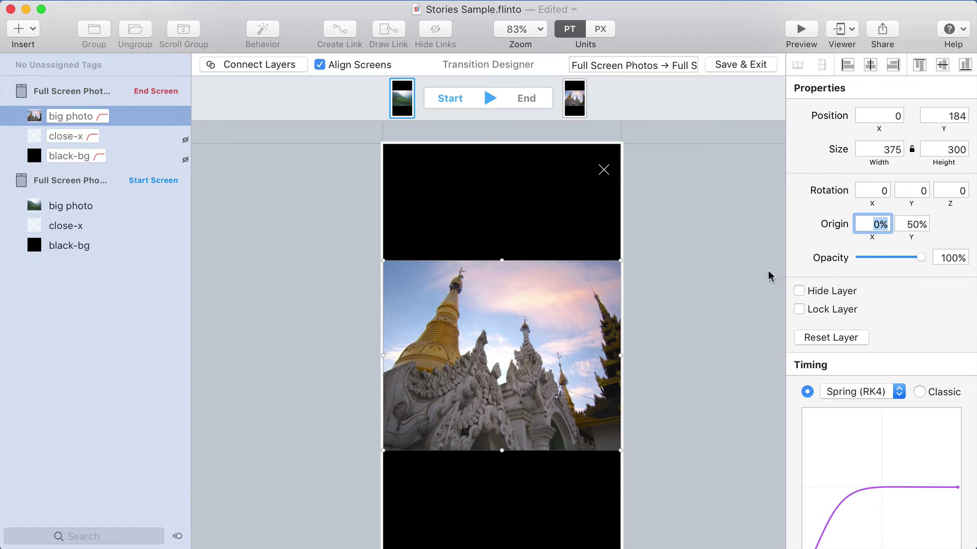
{"action": "left_click_drag", "start_coordinate": [917, 202], "coordinate": [975, 235]}
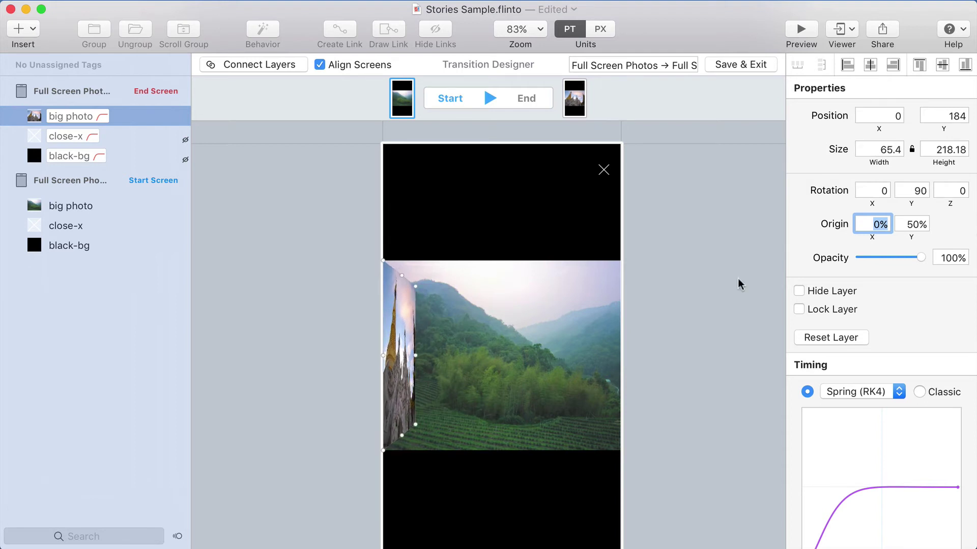
{"action": "left_click_drag", "start_coordinate": [397, 343], "coordinate": [634, 349]}
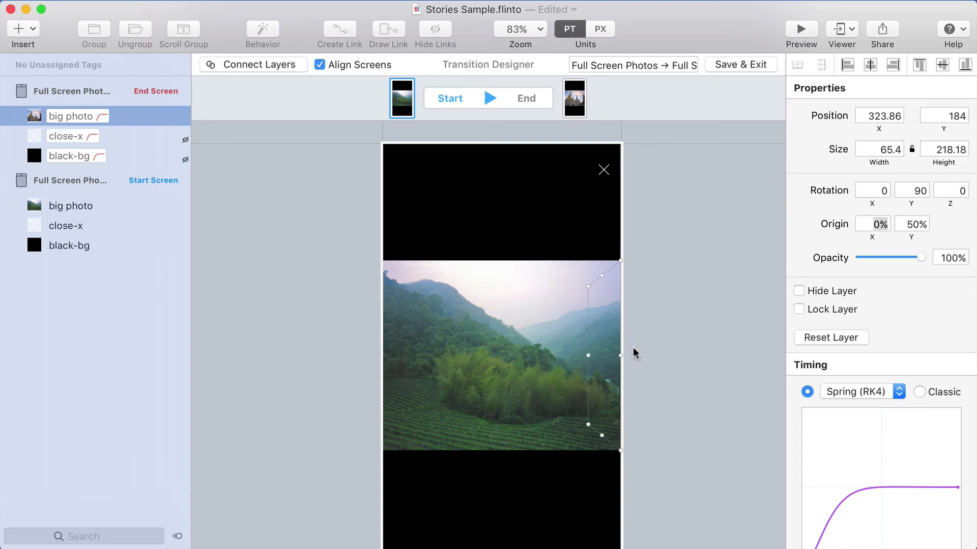
In the End state, give the Start big photo Origin X 100%, Rotation Y -90°, x 0.
{"action": "left_click", "coordinate": [527, 101]}
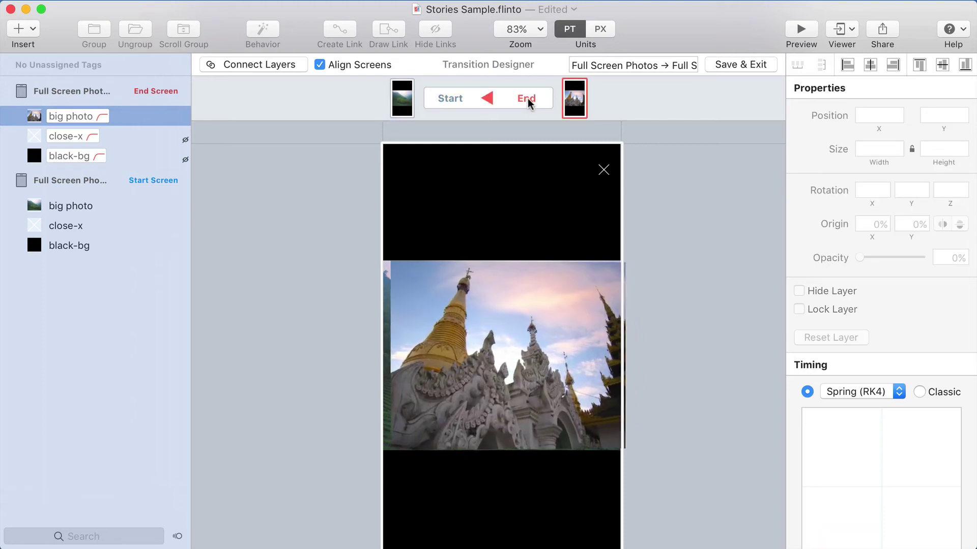
{"action": "left_click", "coordinate": [529, 322]}
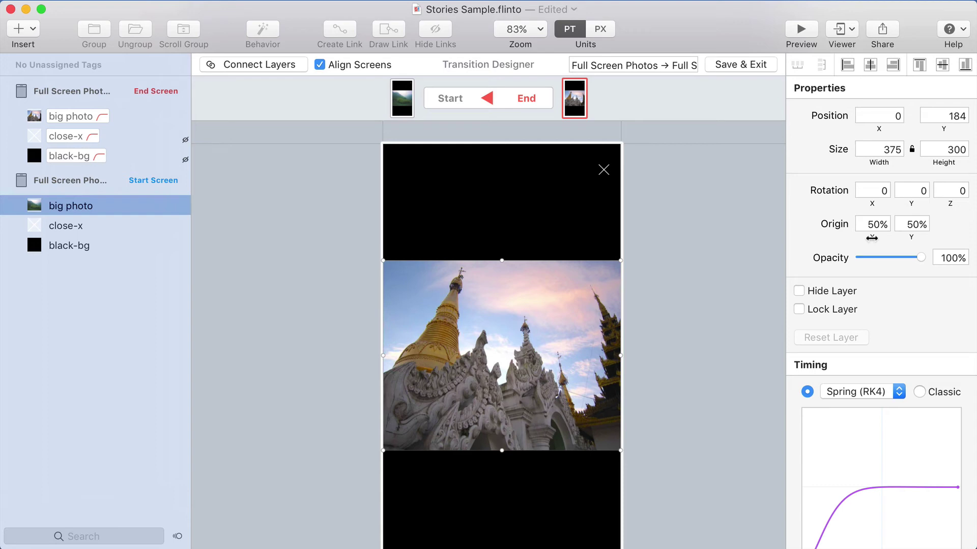
{"action": "left_click_drag", "start_coordinate": [871, 238], "coordinate": [910, 247]}
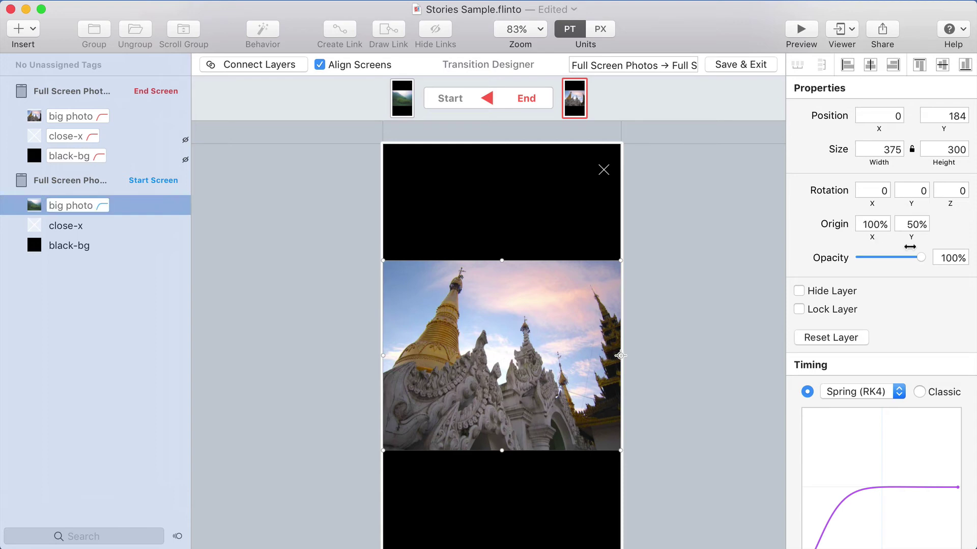
{"action": "left_click_drag", "start_coordinate": [911, 203], "coordinate": [847, 236]}
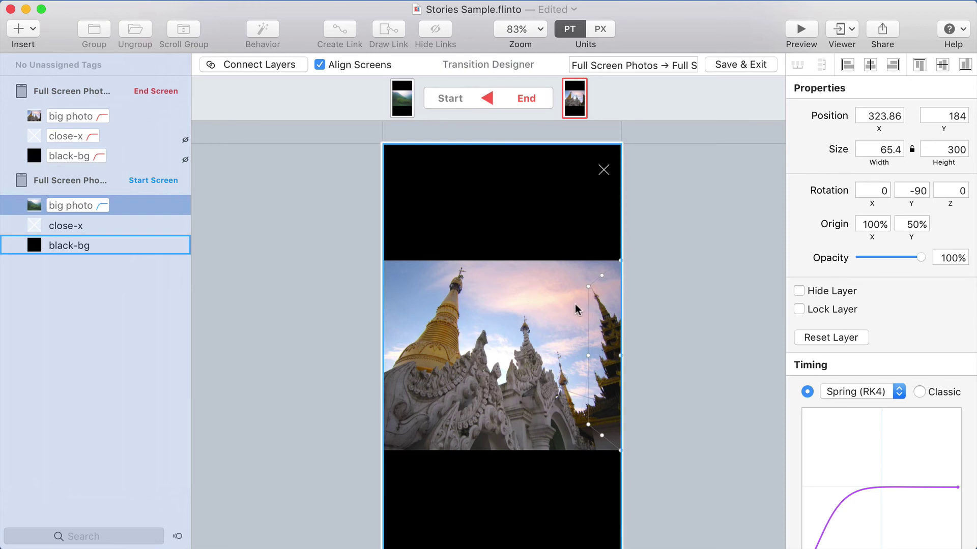
{"action": "left_click_drag", "start_coordinate": [598, 305], "coordinate": [368, 284]}
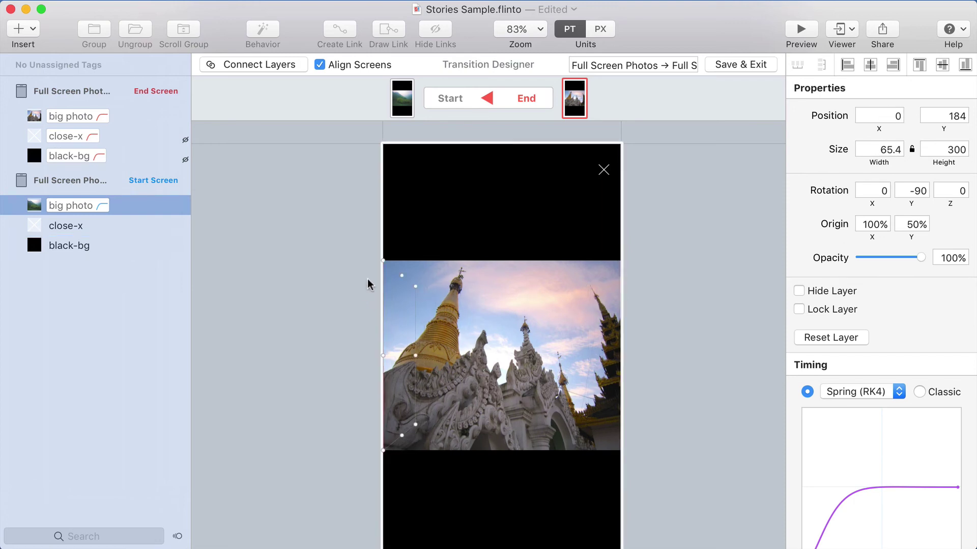
Toggle Start/End repeatedly to play the cube turn between valley and temple photos.
{"action": "left_click", "coordinate": [488, 98]}
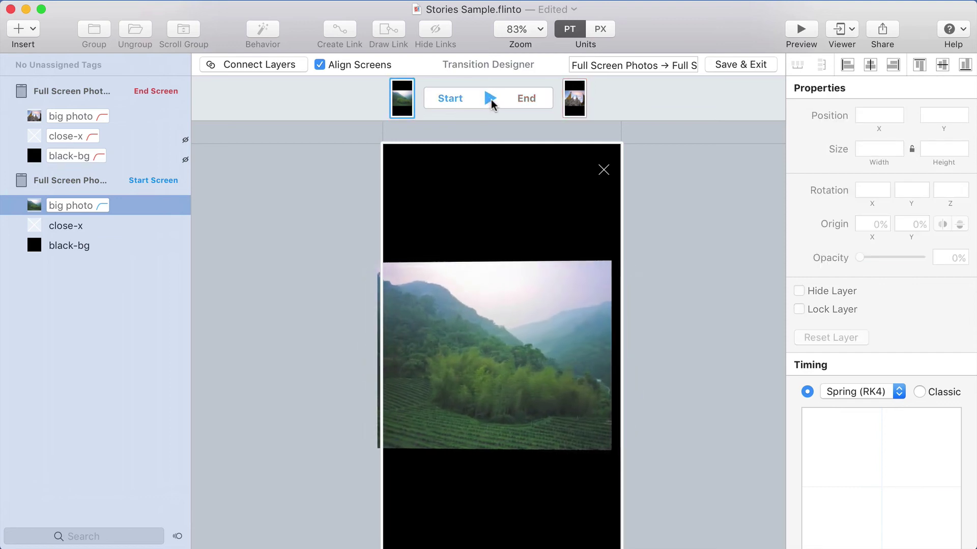
{"action": "left_click", "coordinate": [485, 99]}
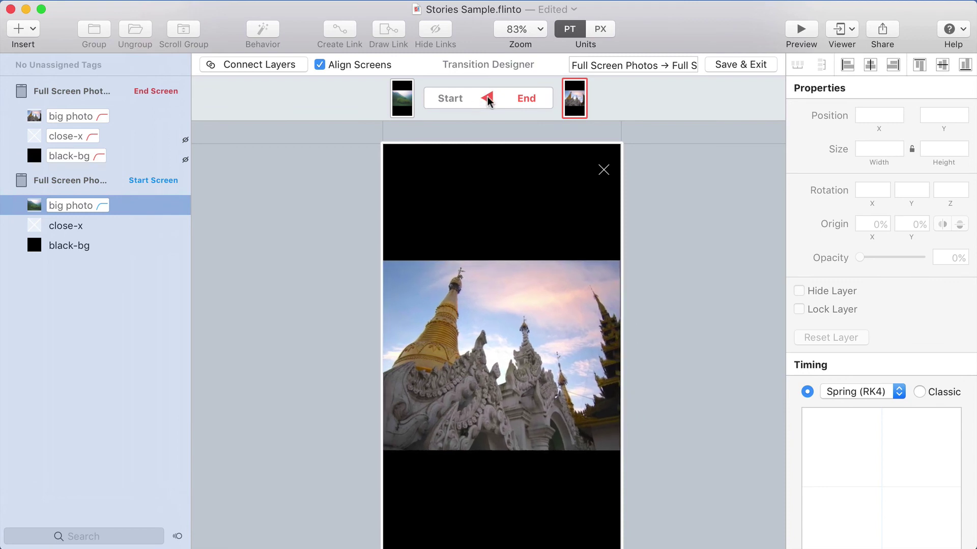
{"action": "left_click", "coordinate": [488, 99]}
{"action": "left_click", "coordinate": [489, 99]}
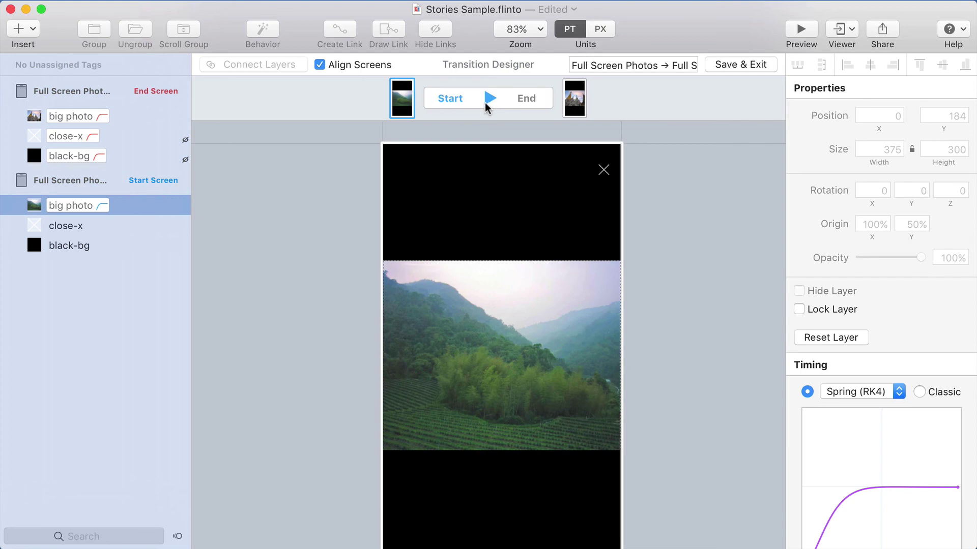
Save the transition, check Full Screen Photos 2's swipe link settings, and open Preview.
{"action": "left_click", "coordinate": [744, 65]}
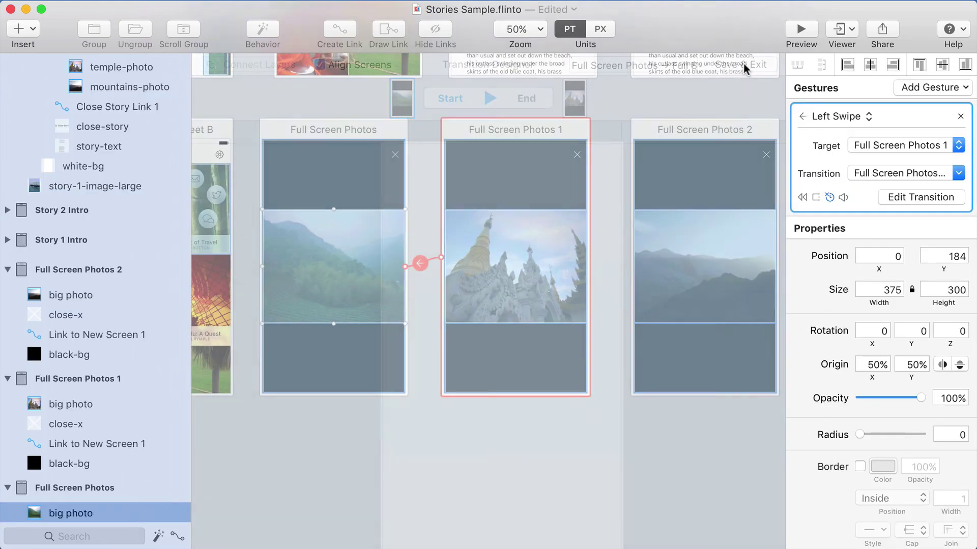
{"action": "left_click", "coordinate": [652, 265]}
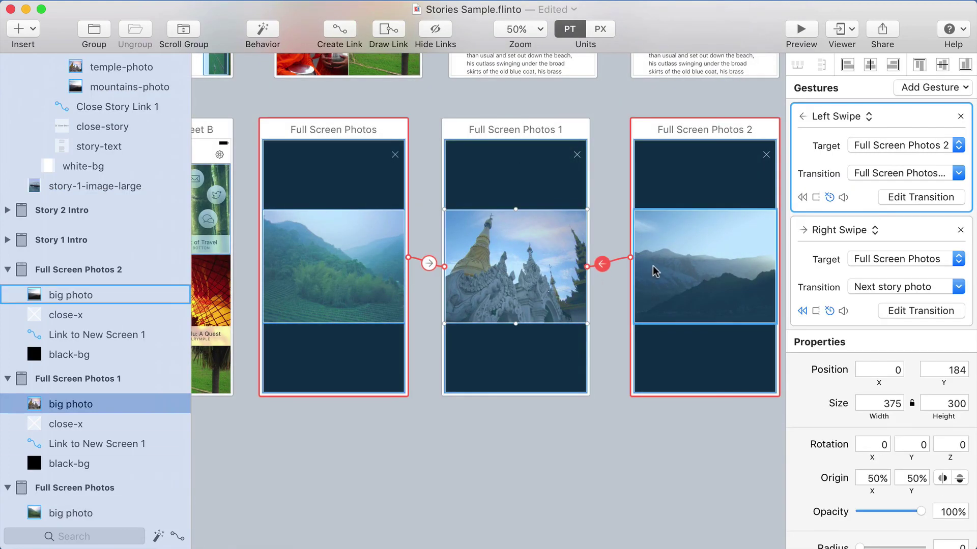
{"action": "left_click", "coordinate": [617, 264]}
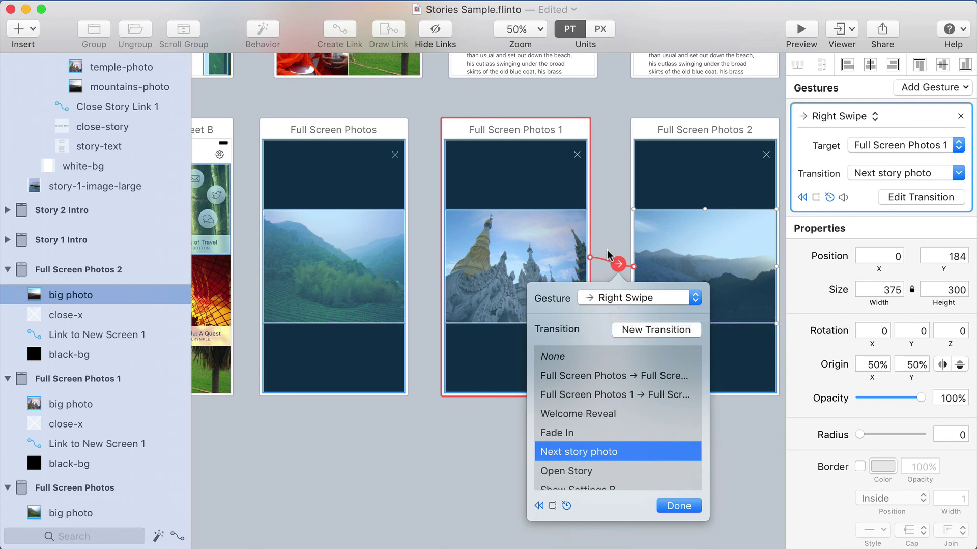
{"action": "key", "text": "super+p"}
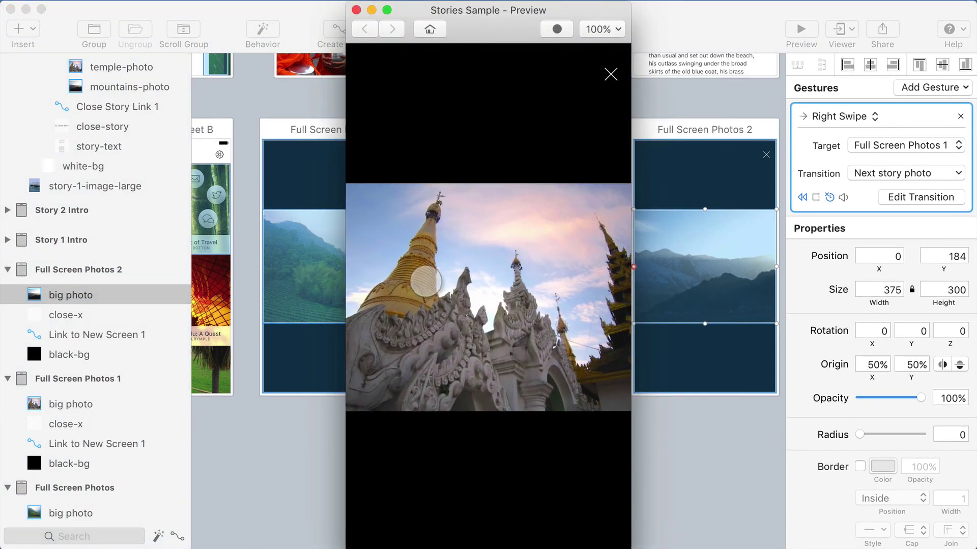
Swipe left and right in Preview to watch the photos turn like cube faces.
{"action": "left_click_drag", "start_coordinate": [422, 285], "coordinate": [458, 283]}
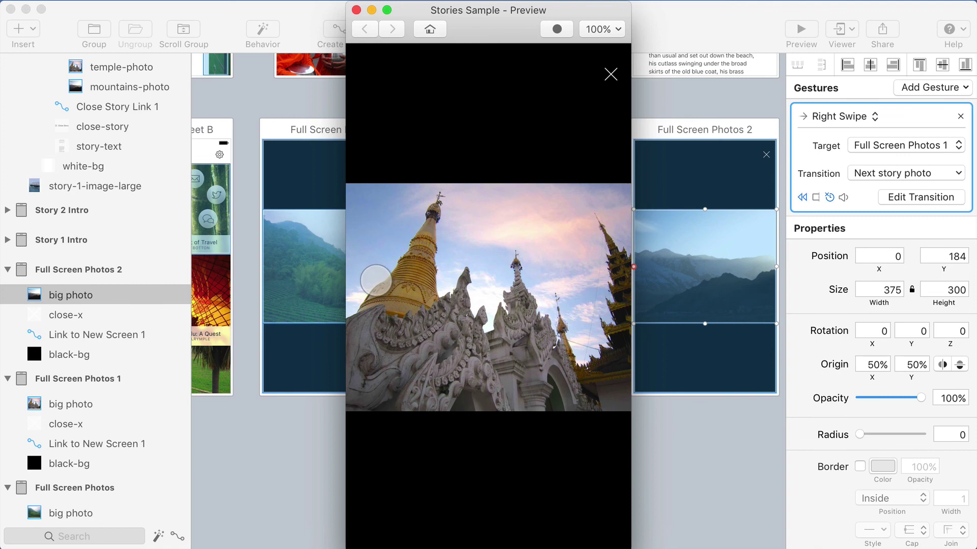
{"action": "left_click_drag", "start_coordinate": [371, 284], "coordinate": [450, 277]}
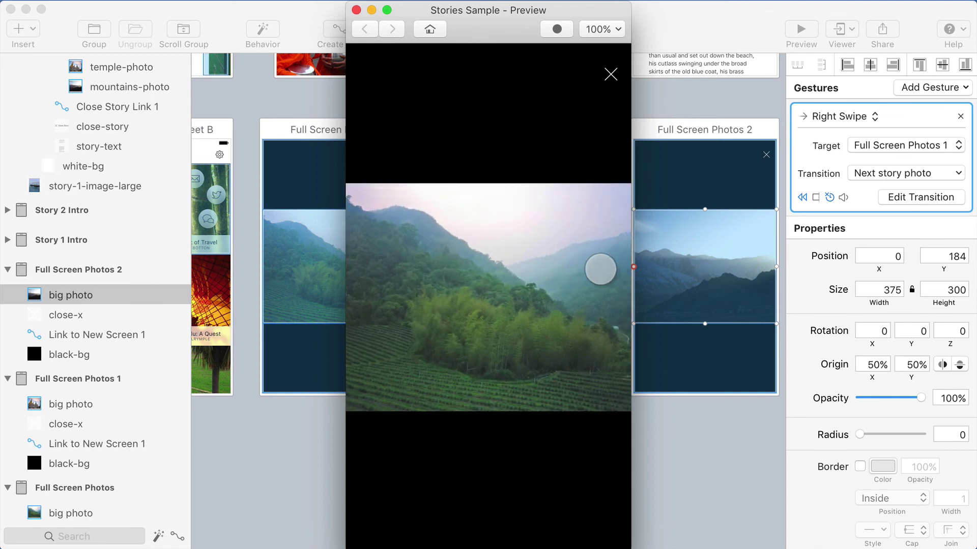
{"action": "left_click_drag", "start_coordinate": [600, 268], "coordinate": [462, 261]}
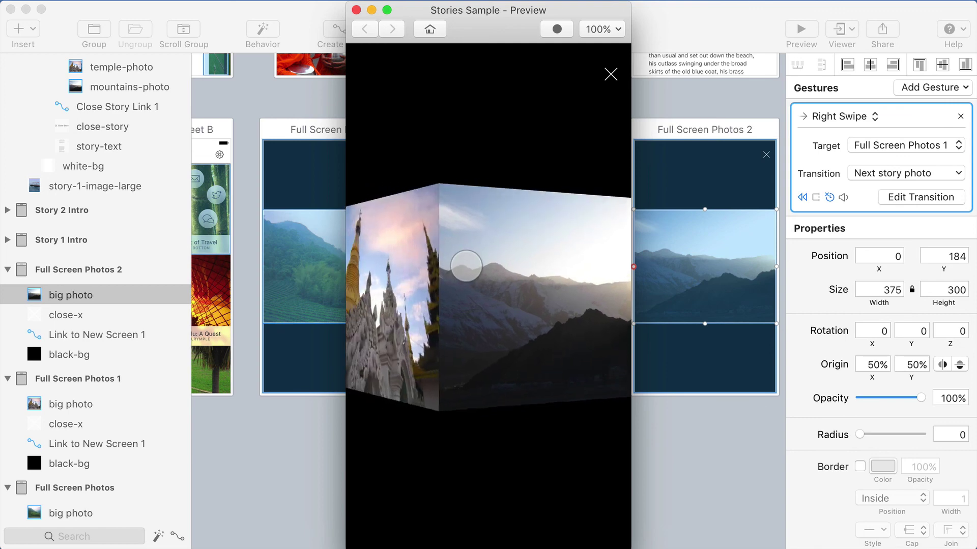
{"action": "left_click_drag", "start_coordinate": [376, 270], "coordinate": [480, 274]}
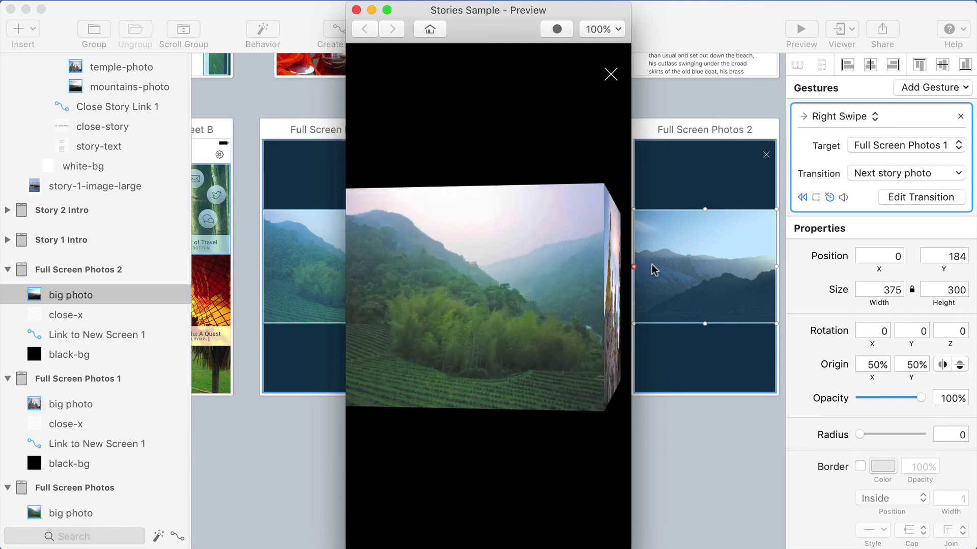